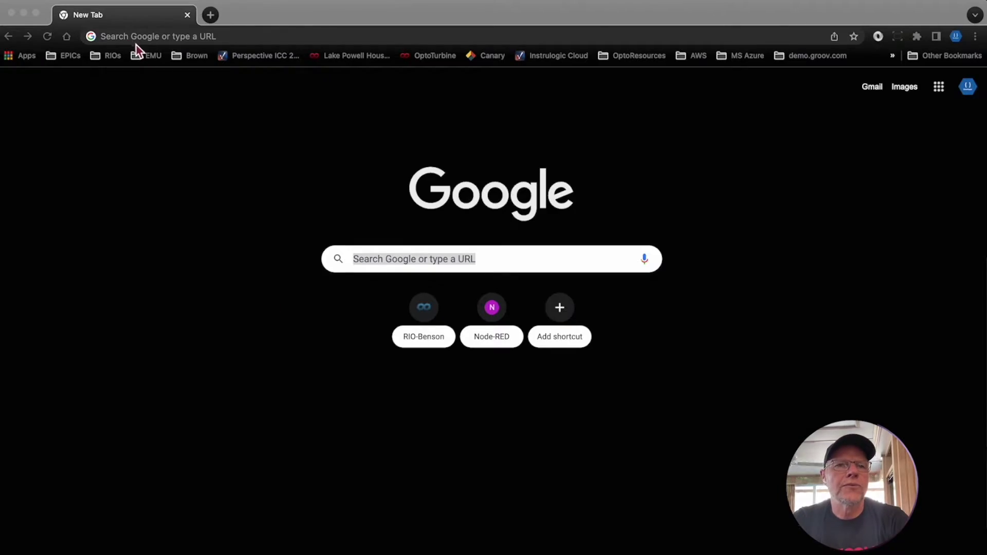
Step: Load the rio-starlink RIO's login page and sign in to groov Manage
click(138, 37)
text(rio)
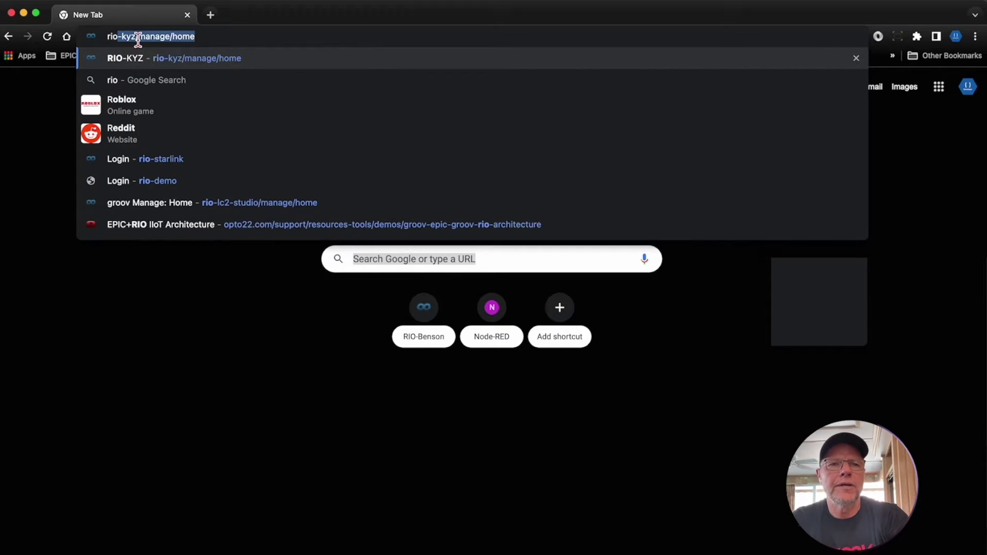
text(-starlink)
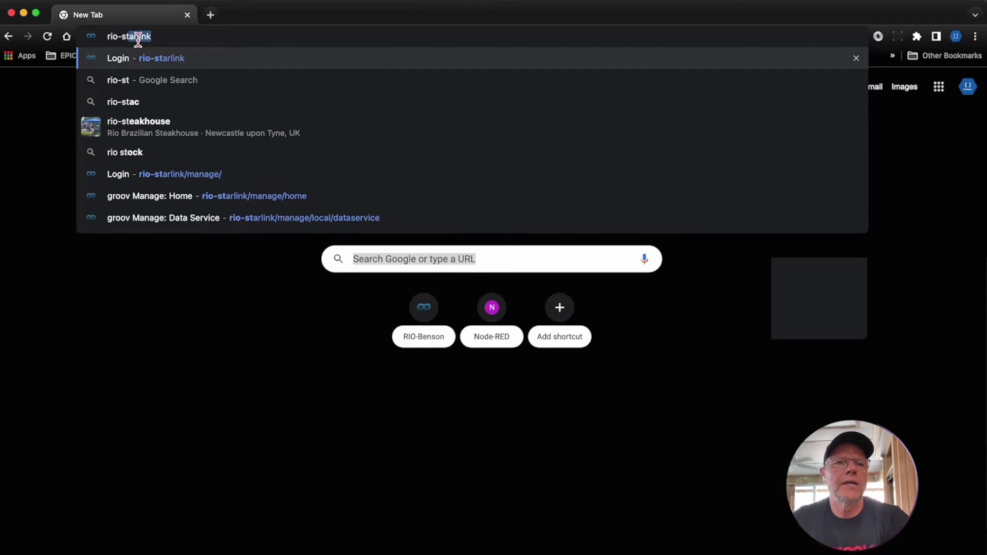
key(Return)
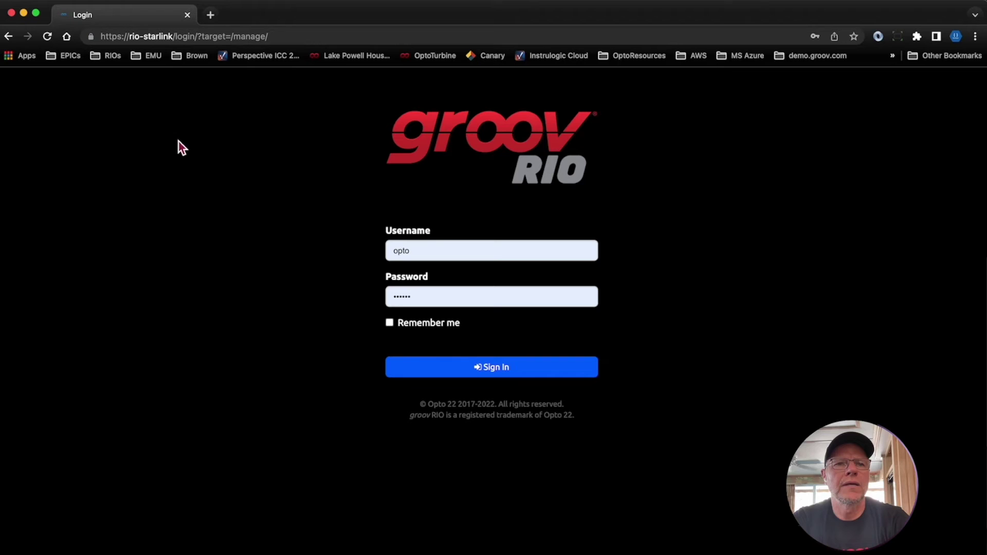
click(465, 375)
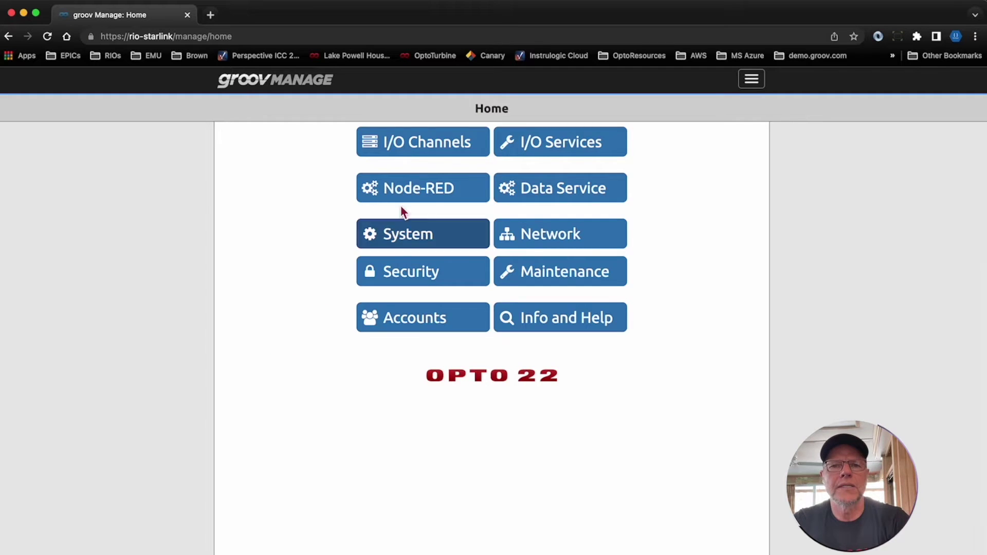
Step: Check the OutsideAirTemp and InsideAirTemp channel readings in I/O Channels, then return home
click(436, 155)
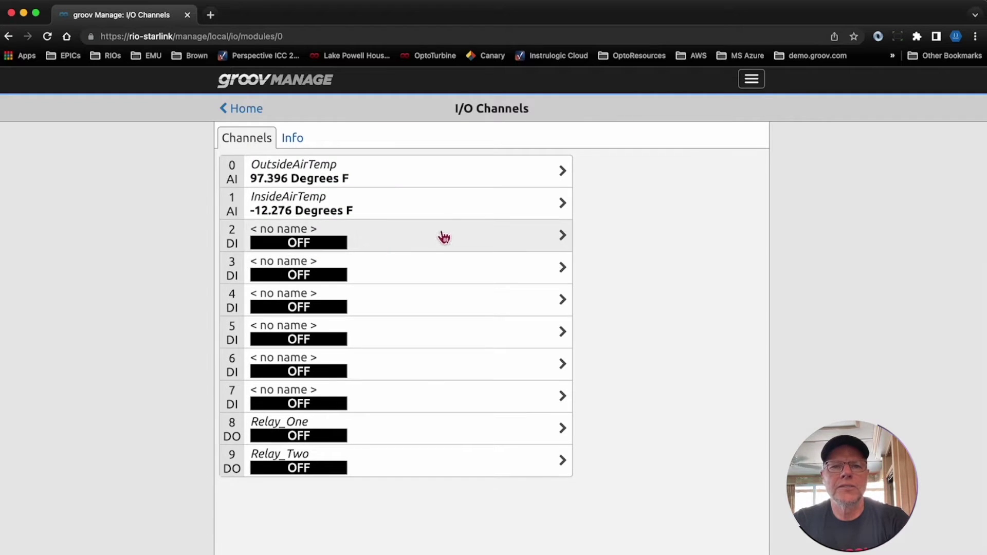
click(415, 187)
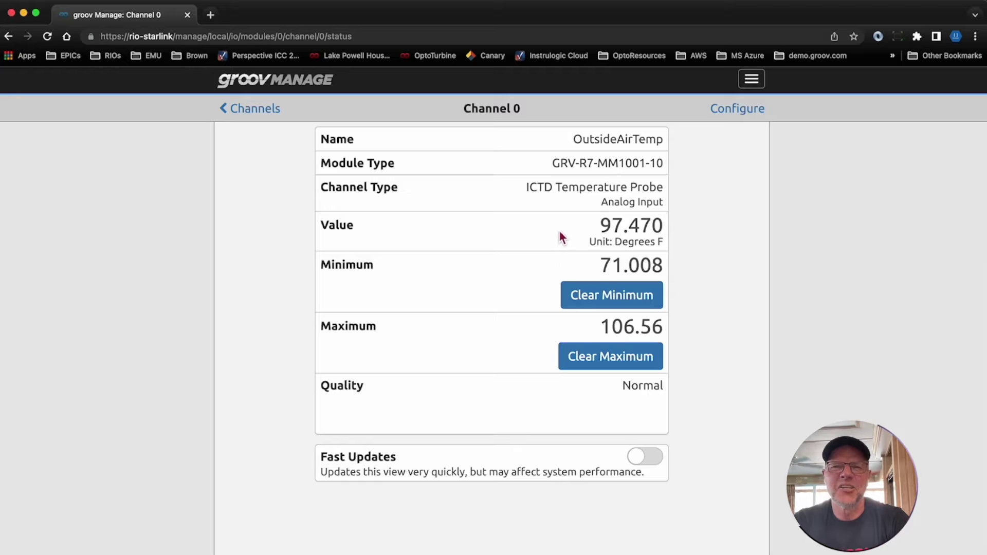
click(248, 112)
click(316, 211)
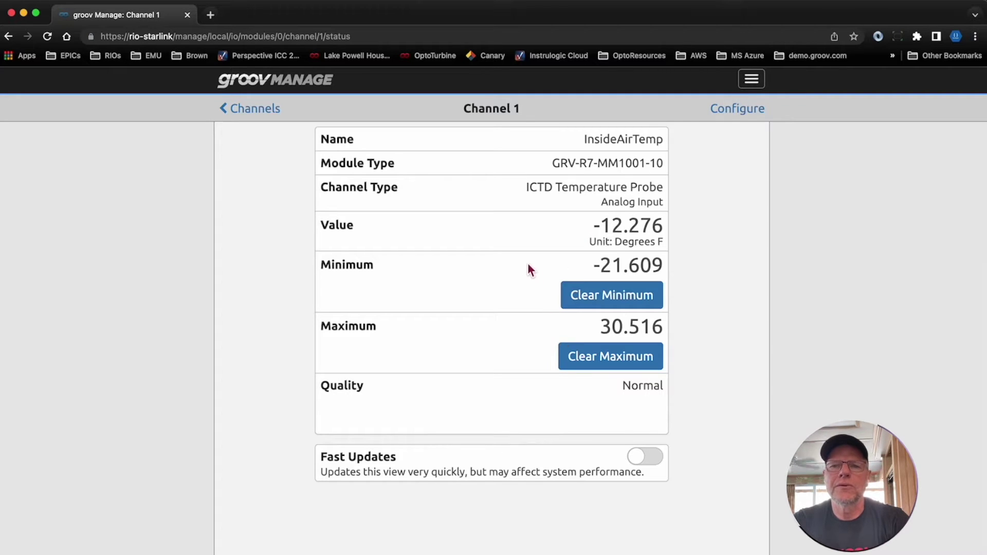
click(254, 109)
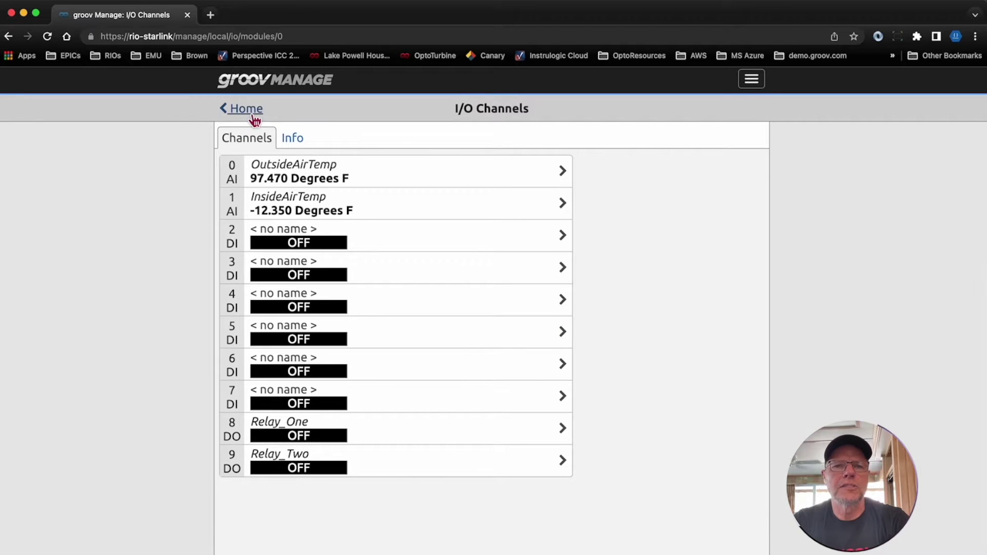
click(252, 114)
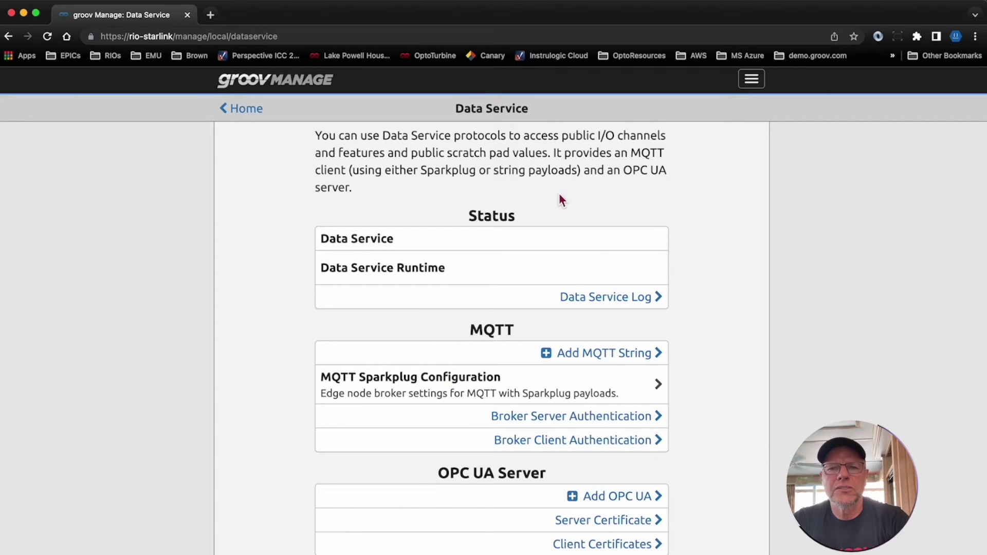
Step: Review the MQTT Sparkplug settings and the HiveMQ Cloud broker on port 8883, closing without changes
click(434, 396)
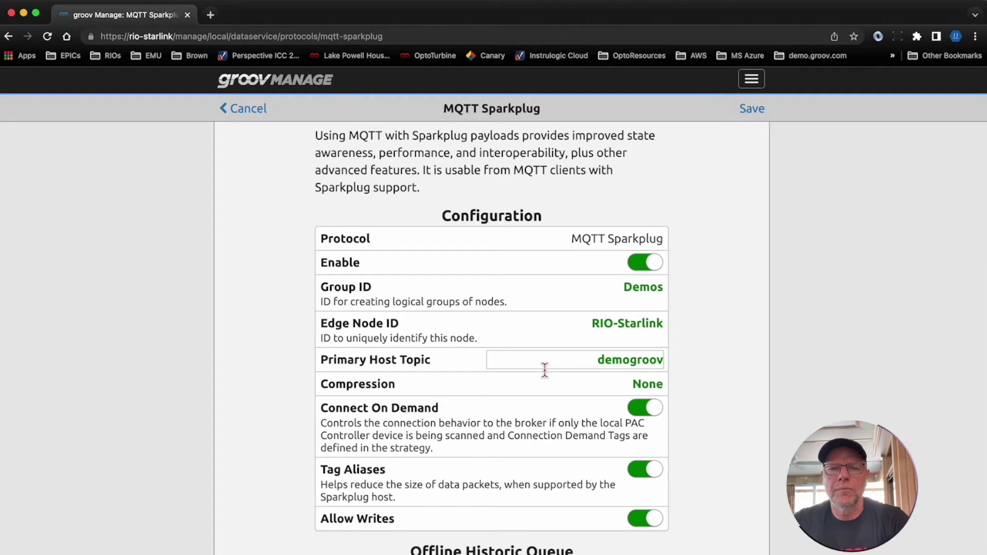
scroll(545, 370, down, 5)
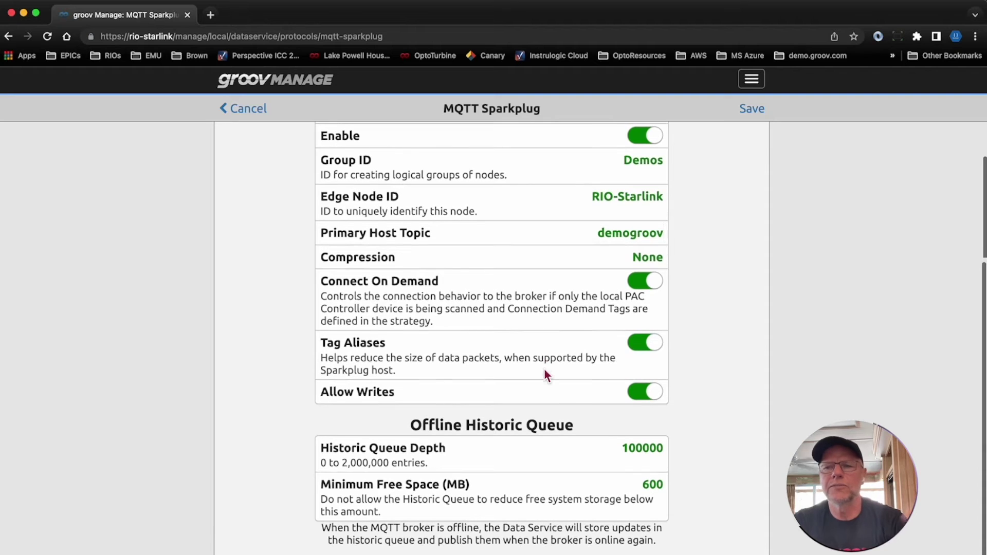
scroll(546, 371, down, 4)
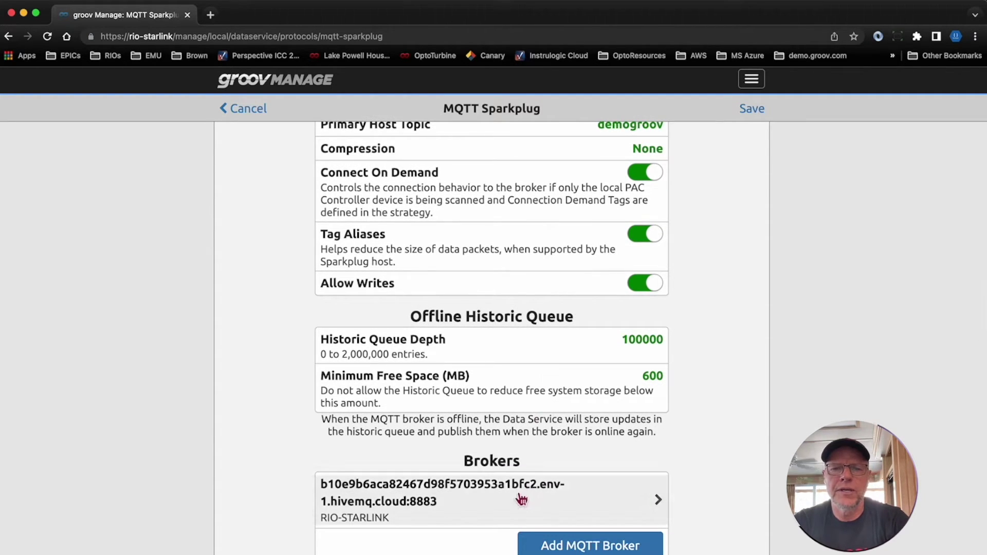
click(520, 497)
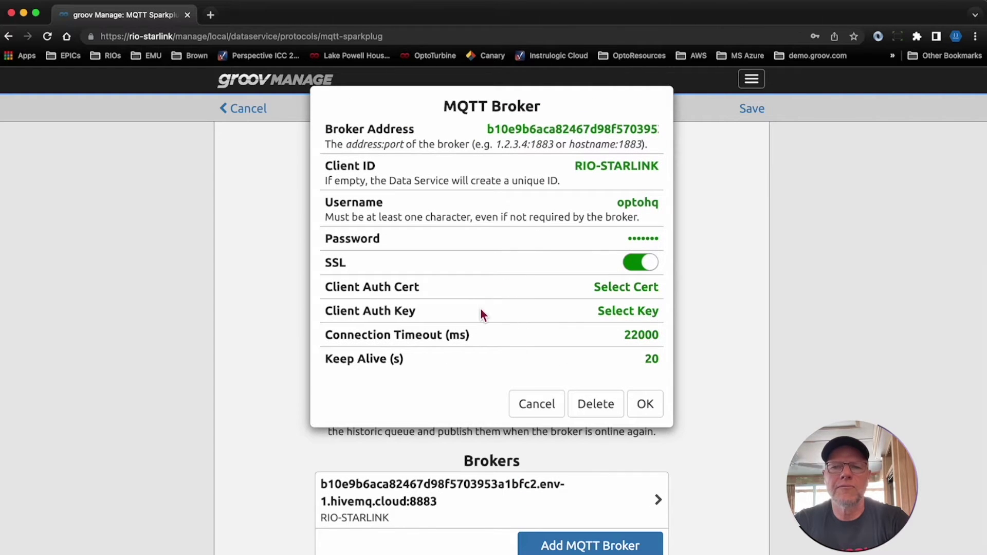
click(543, 409)
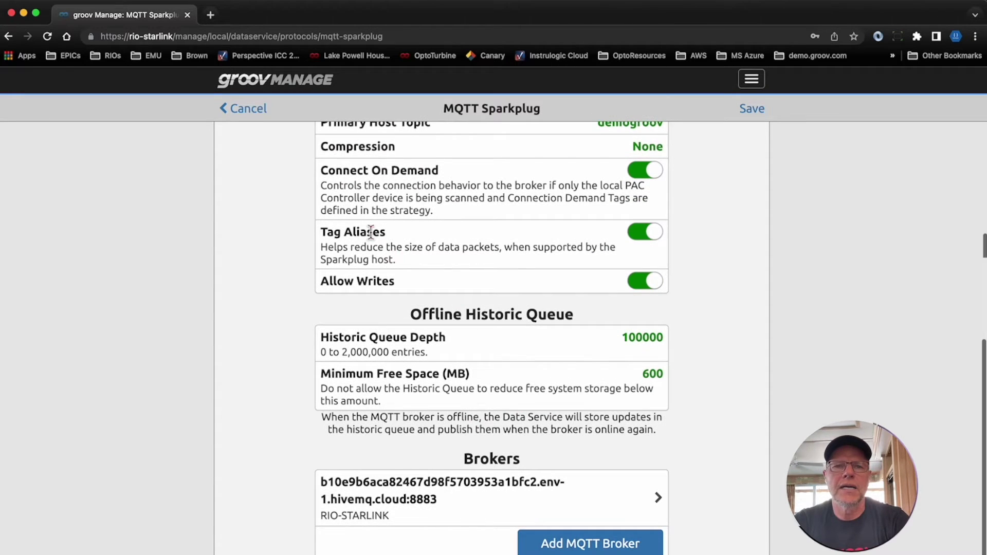
Step: Confirm LP-Houseboat's MQTT Sparkplug and OPC UA protocol toggles without saving, then return home
click(252, 109)
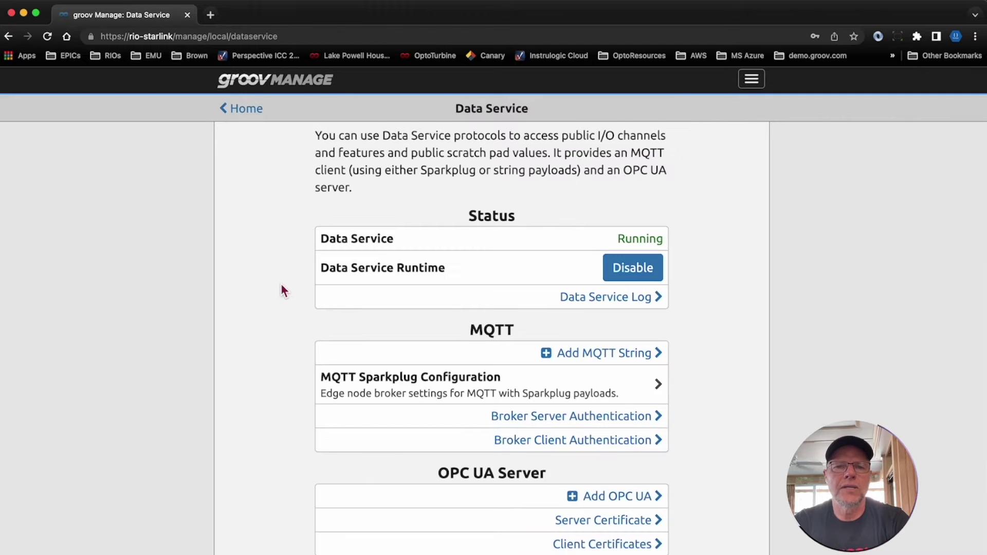
scroll(282, 289, down, 4)
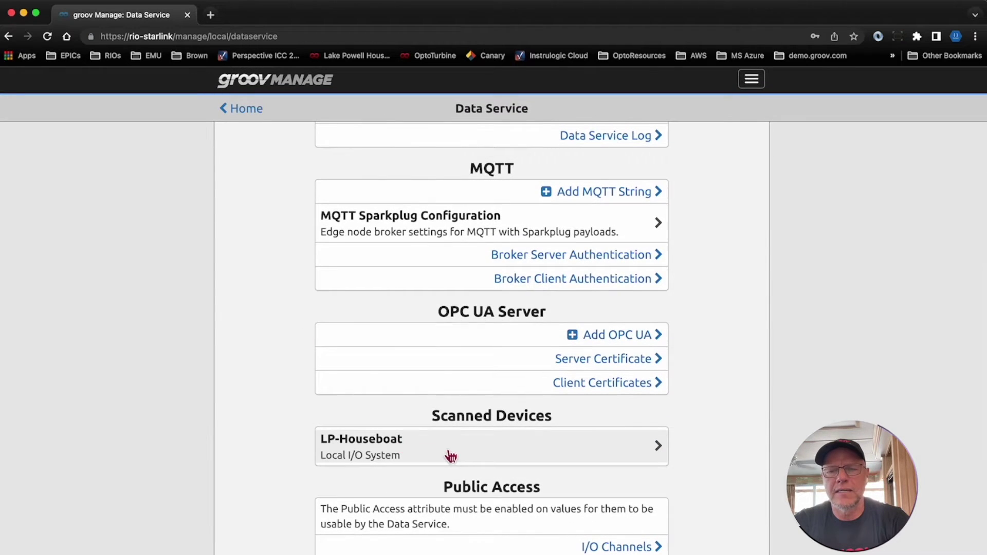
click(451, 456)
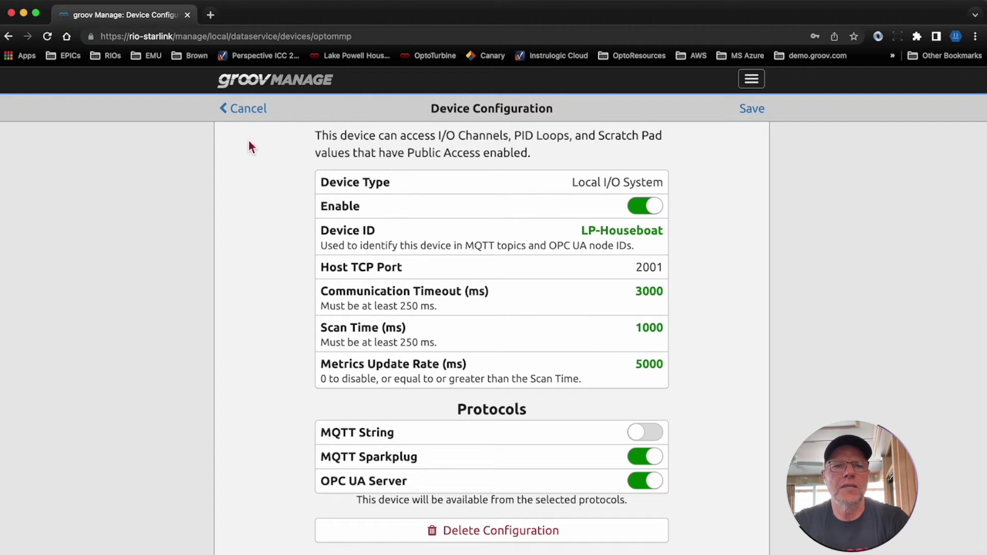
click(262, 127)
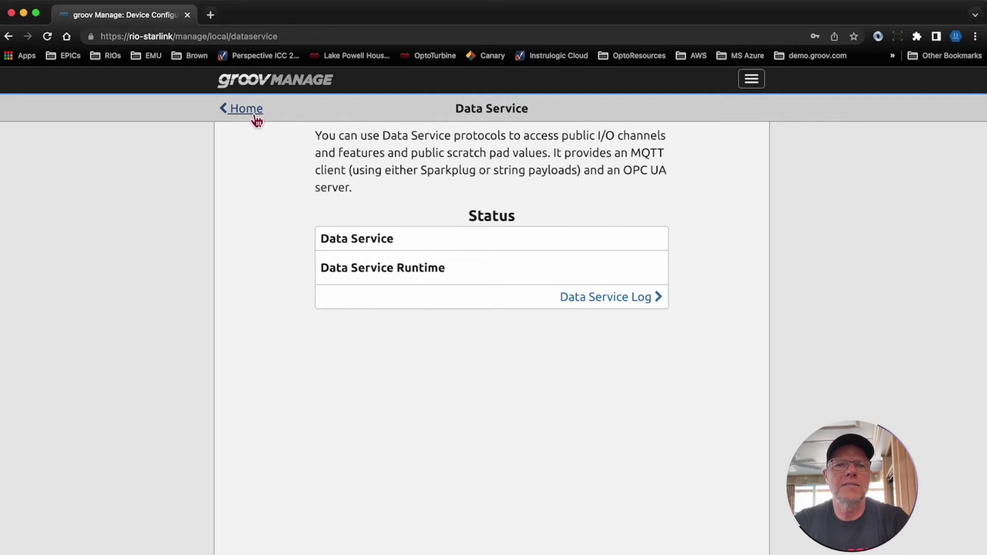
click(257, 123)
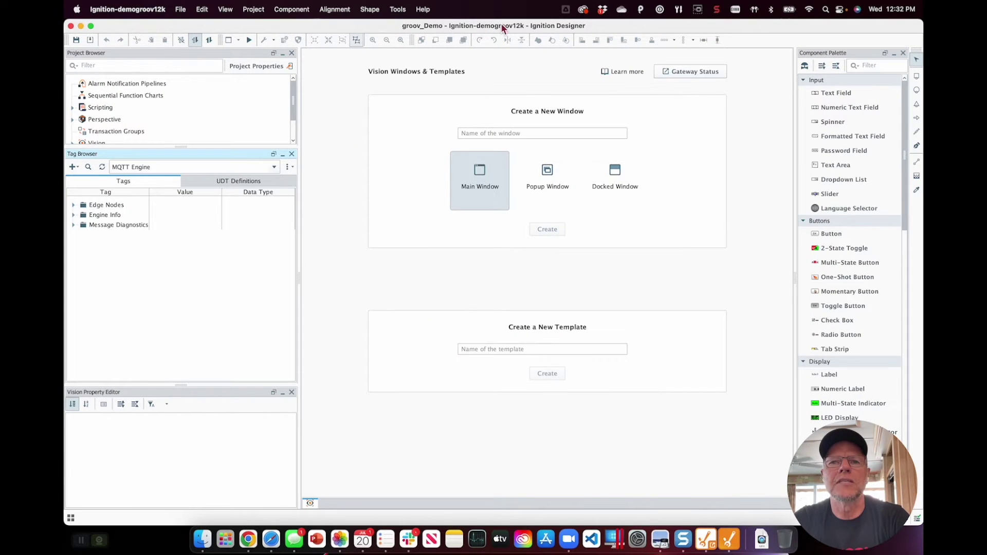
Step: Expand Edge Nodes > Demos > RIO-Starlink > LP-Houseboat > OptoMMP > Modules > Channels tags
click(74, 206)
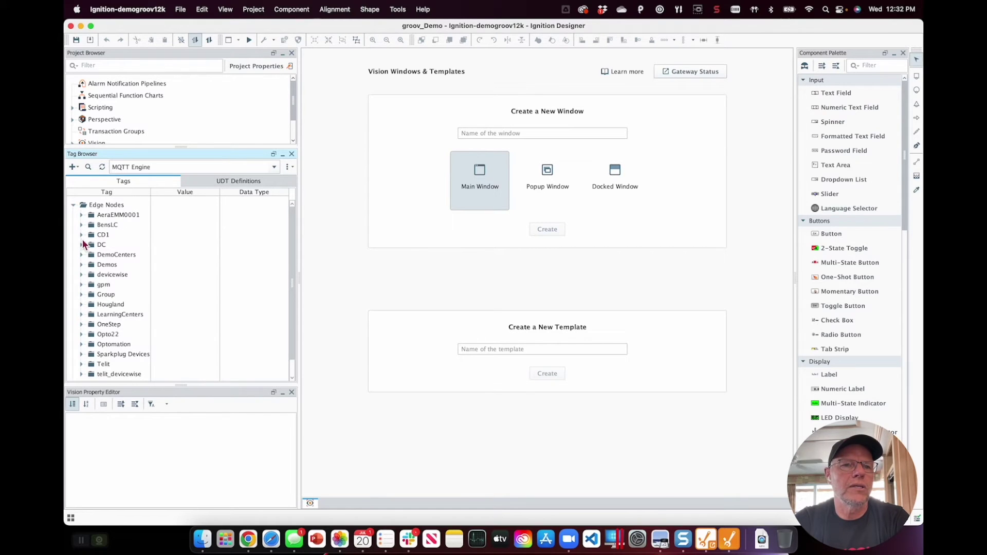
click(81, 265)
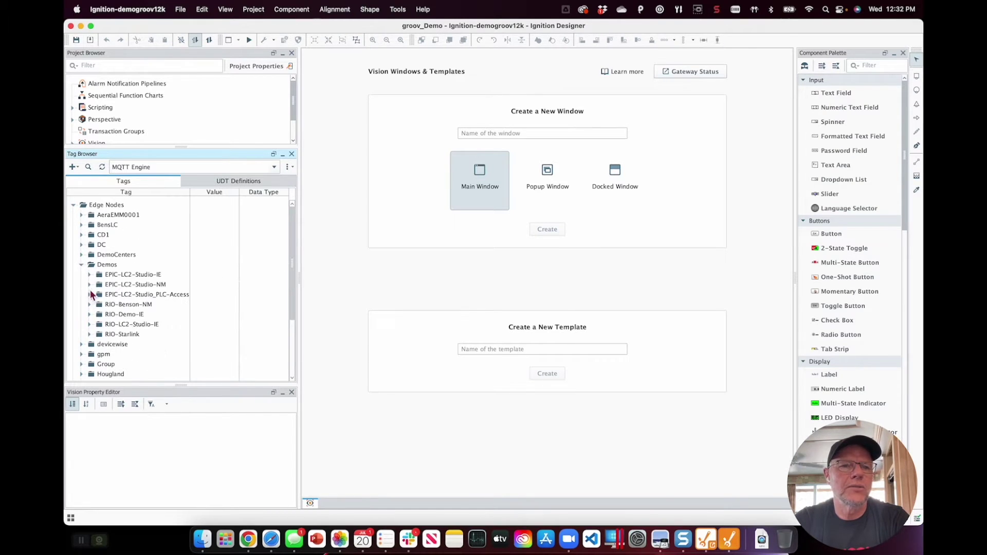
click(90, 335)
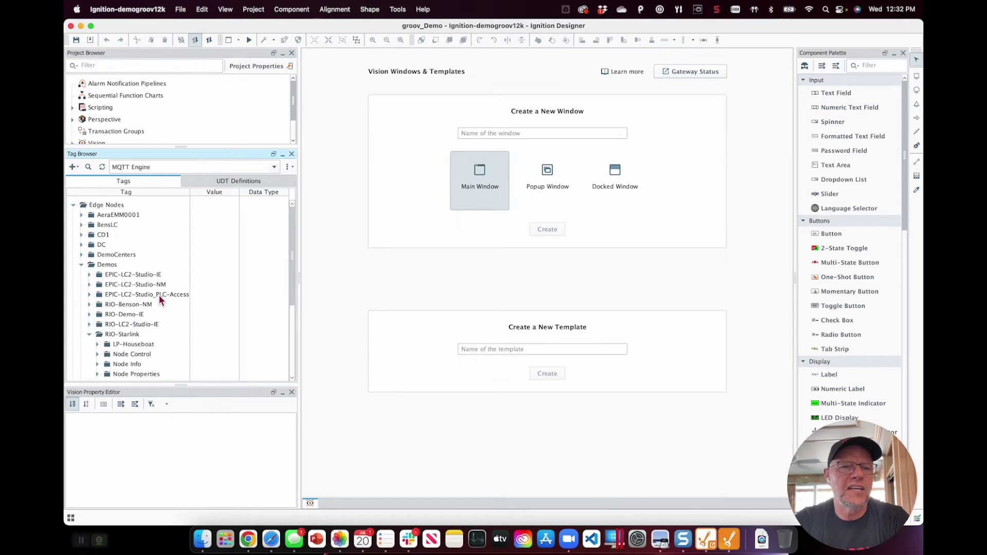
scroll(159, 298, down, 5)
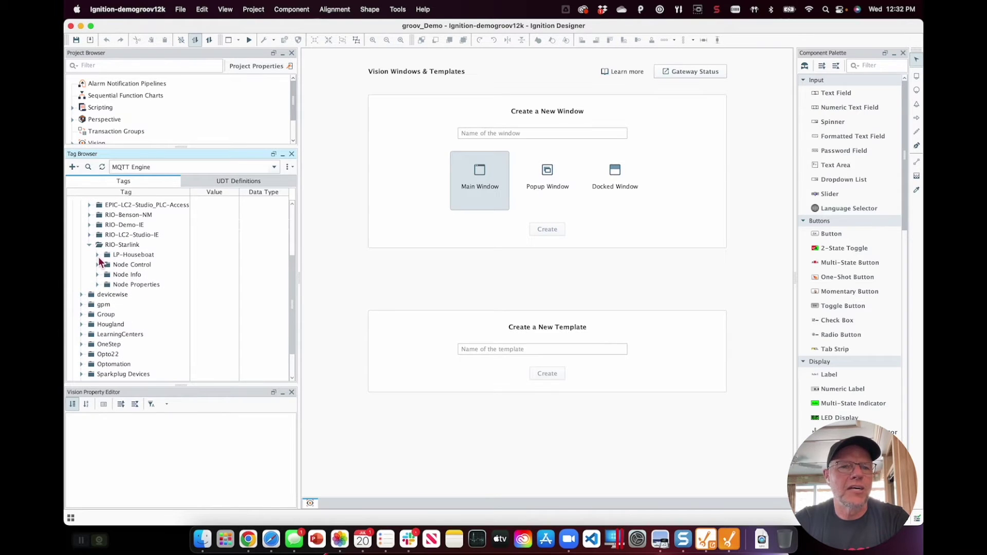
click(98, 256)
click(106, 295)
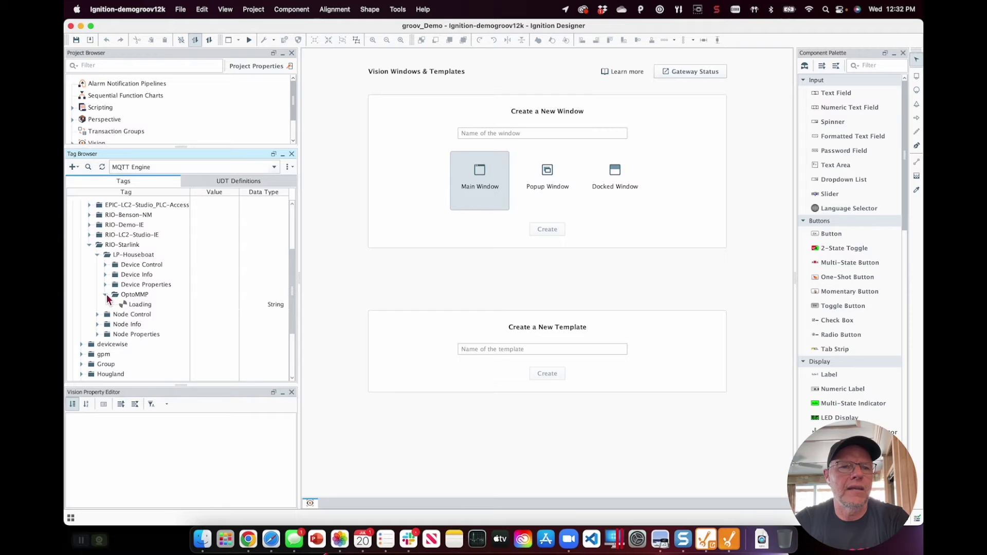
click(114, 305)
click(122, 316)
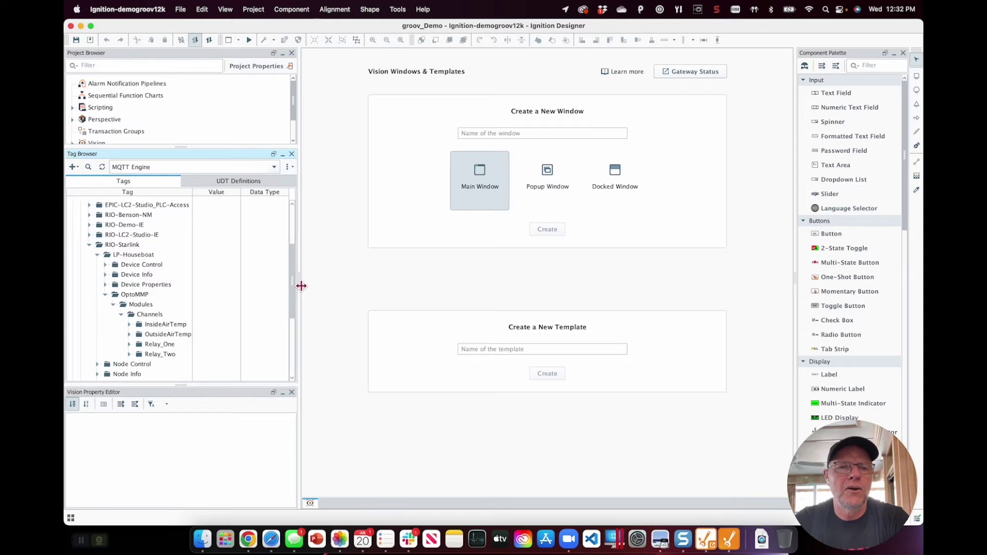
Step: Widen the Tag Browser and show InsideAirTemp and OutsideAirTemp Max, Min and Value readings, then return to Chrome
drag(300, 285, 338, 295)
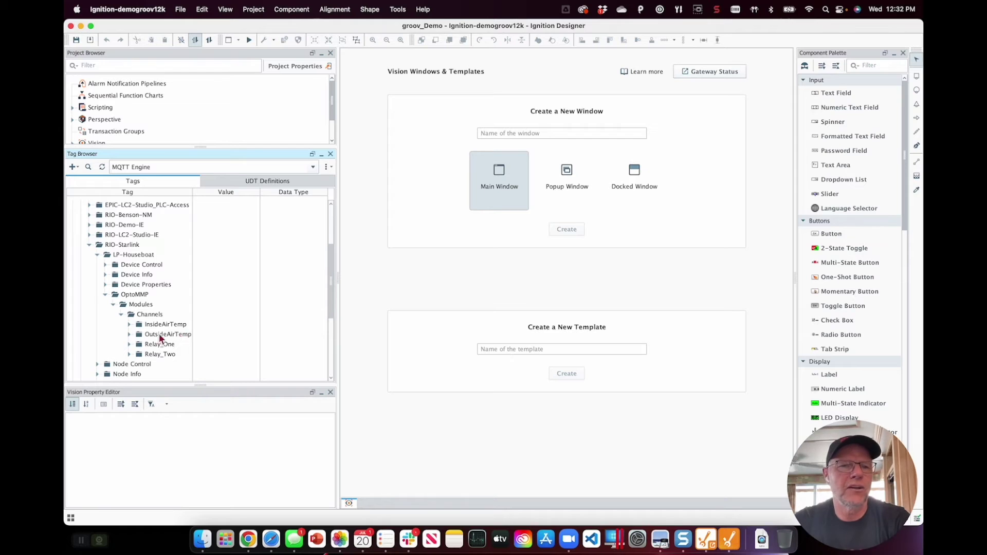
click(129, 324)
scroll(129, 354, down, 5)
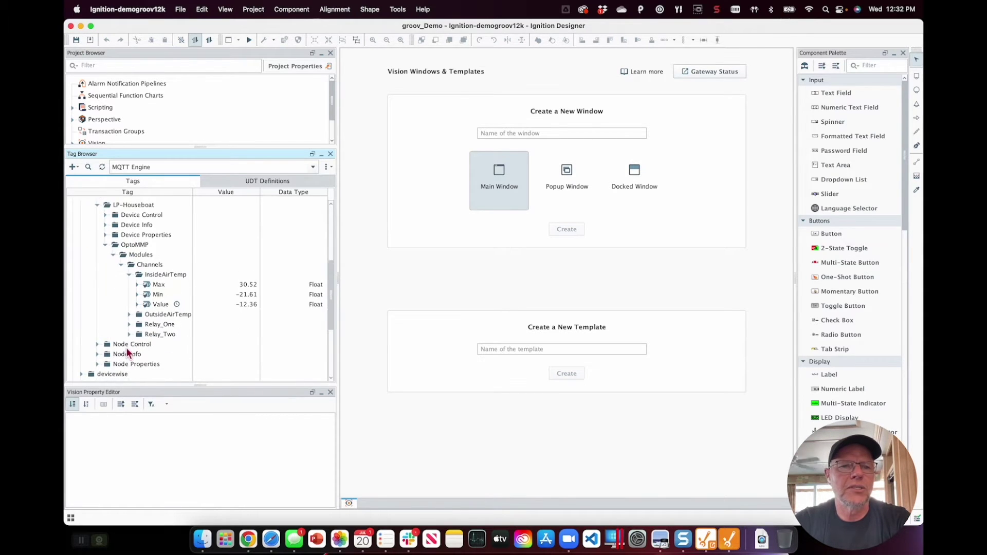
click(129, 315)
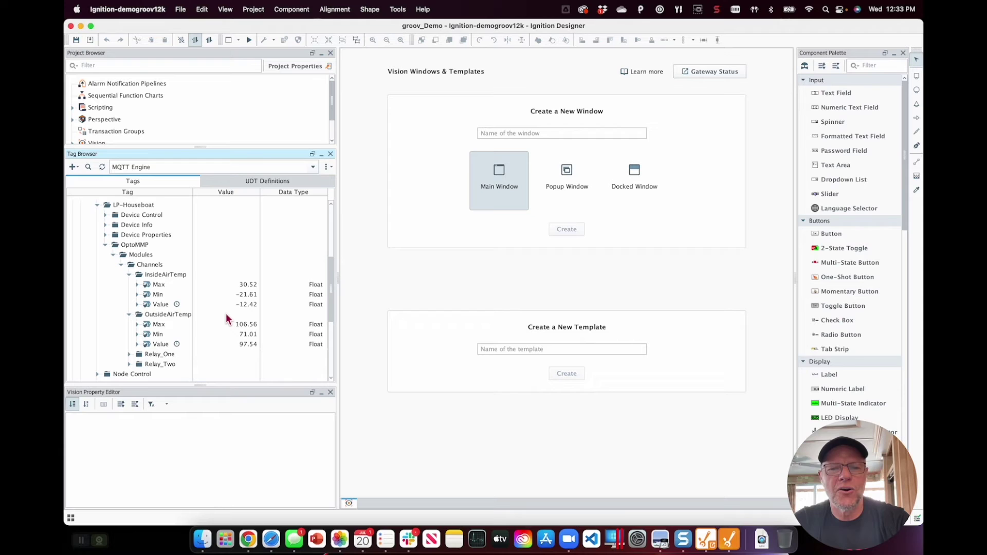
click(249, 539)
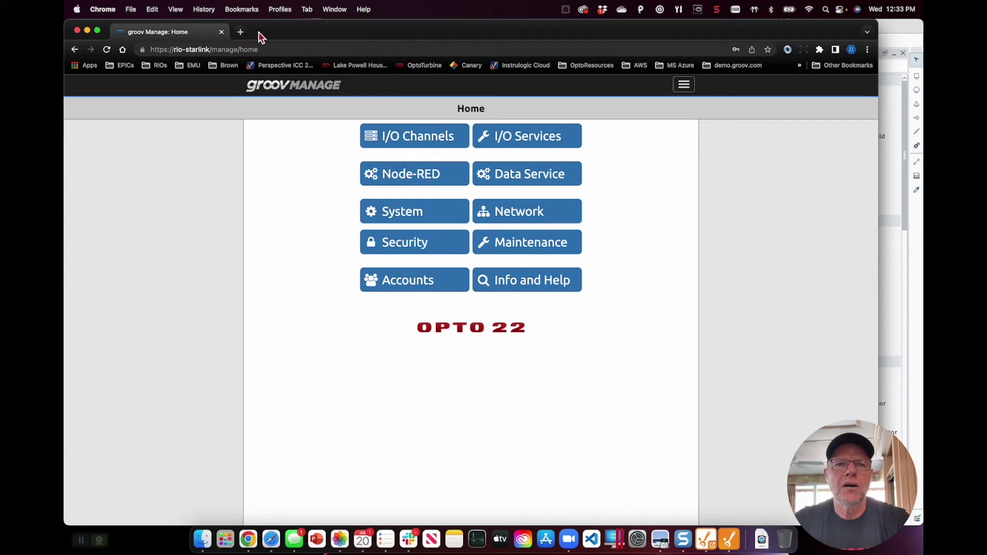
Step: Load demo.groov.com in a new tab and scroll to the Lake Powell Houseboat RIO link
click(241, 33)
text(demo)
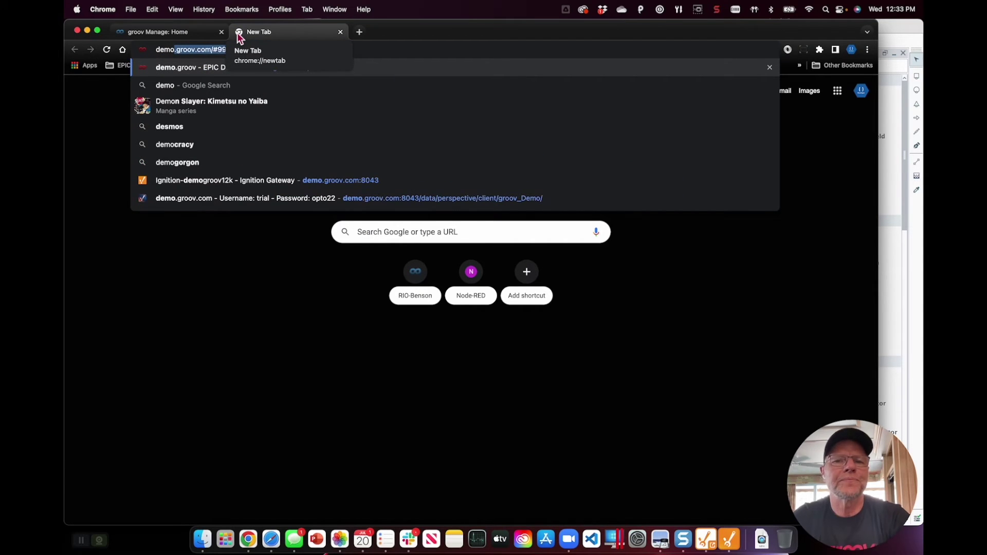
text(.groov.com)
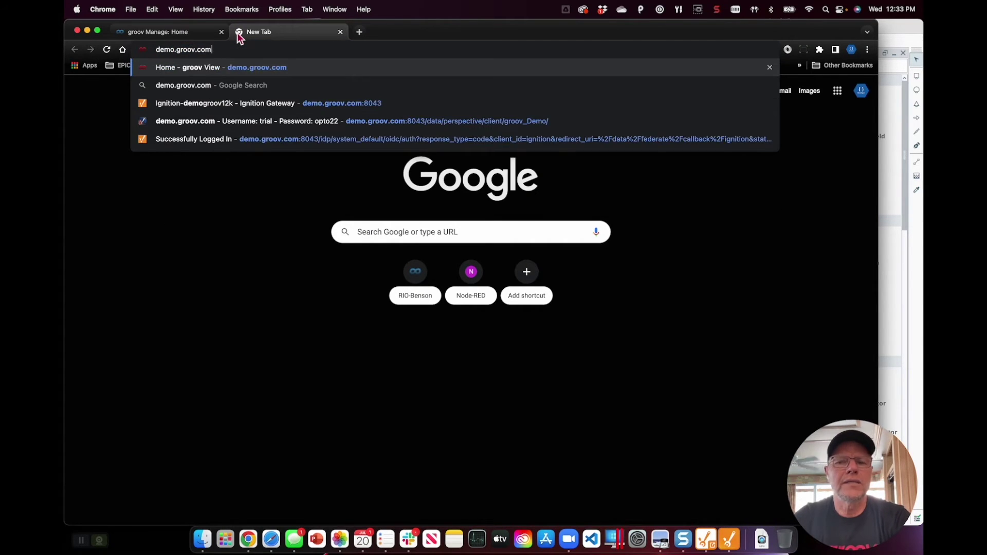
key(Return)
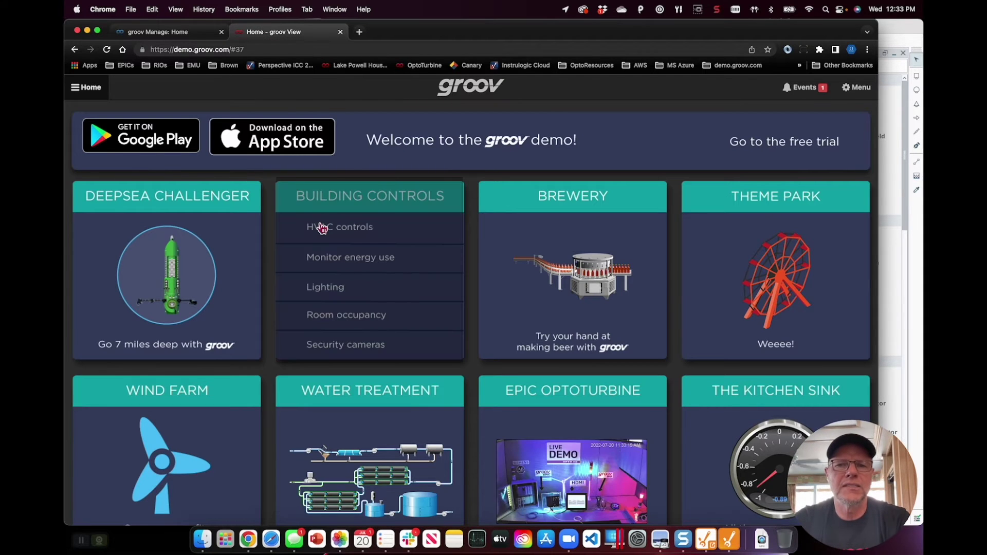
scroll(322, 229, down, 3)
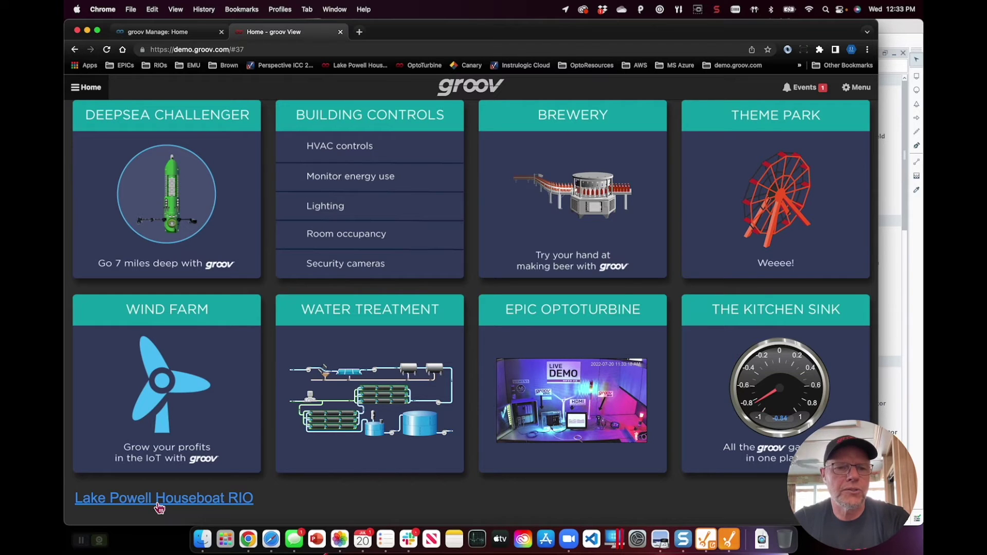
Step: Open the Lake Powell Houseboat dashboard and check Outside Temp 98° and Freezer Temp -12° gauges
click(160, 507)
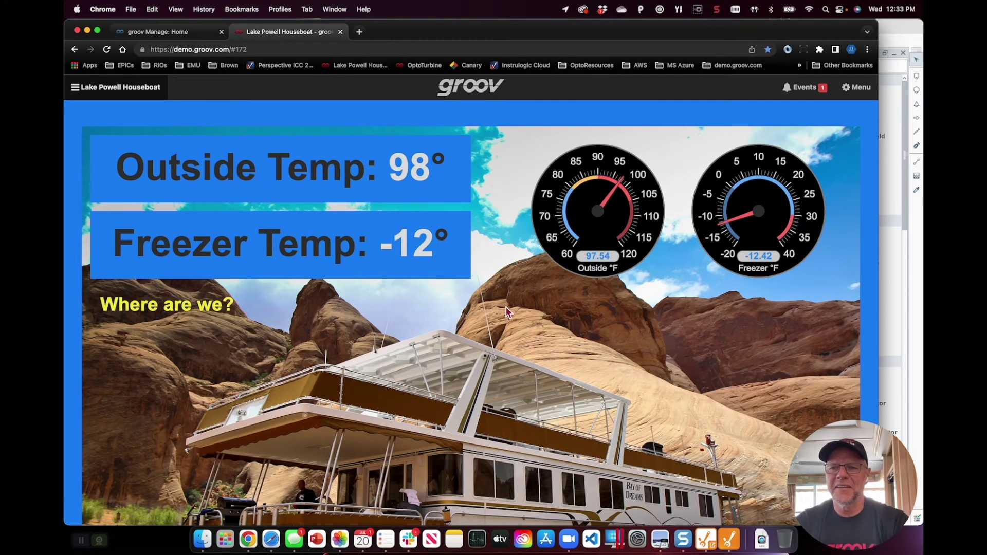
scroll(507, 313, down, 3)
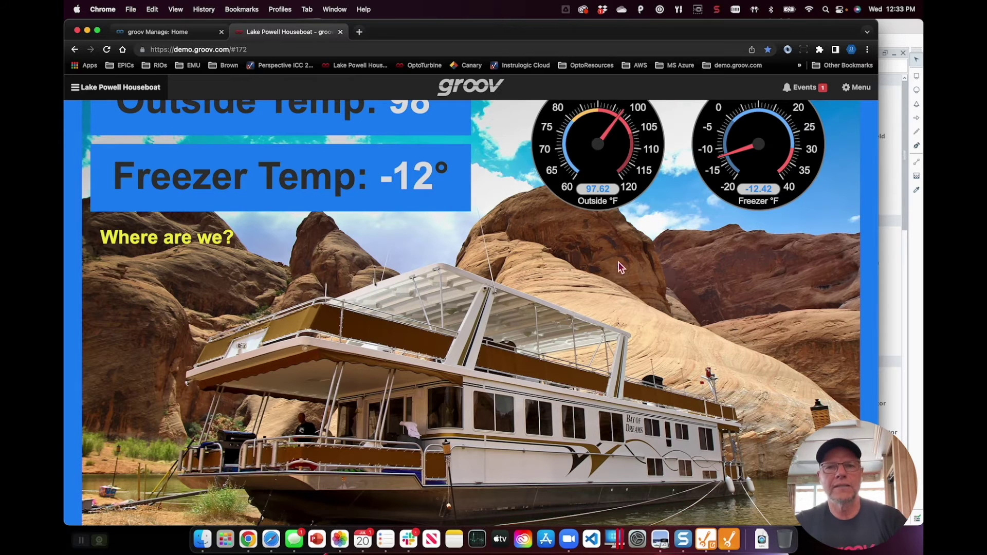
scroll(505, 293, down, 1)
scroll(505, 289, up, 3)
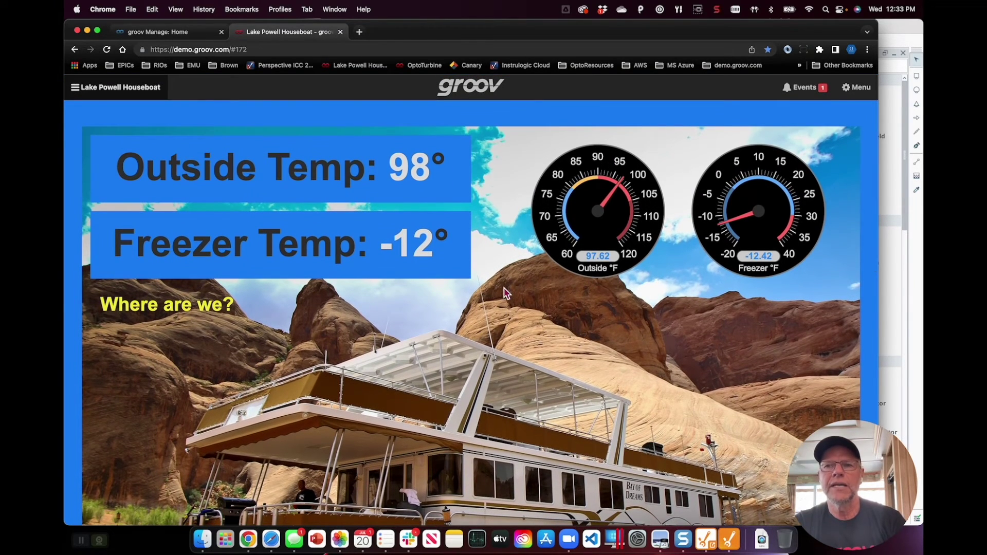
click(857, 88)
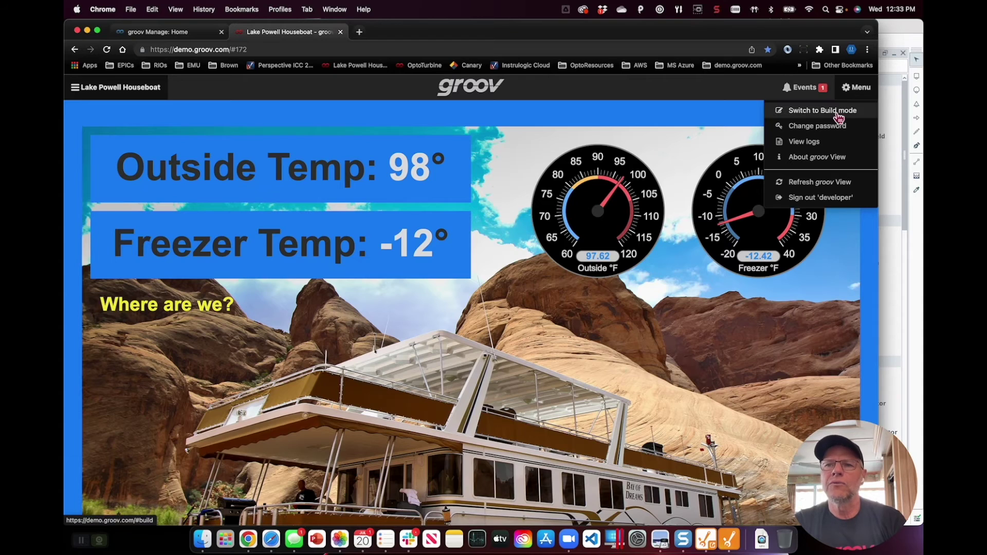
click(846, 110)
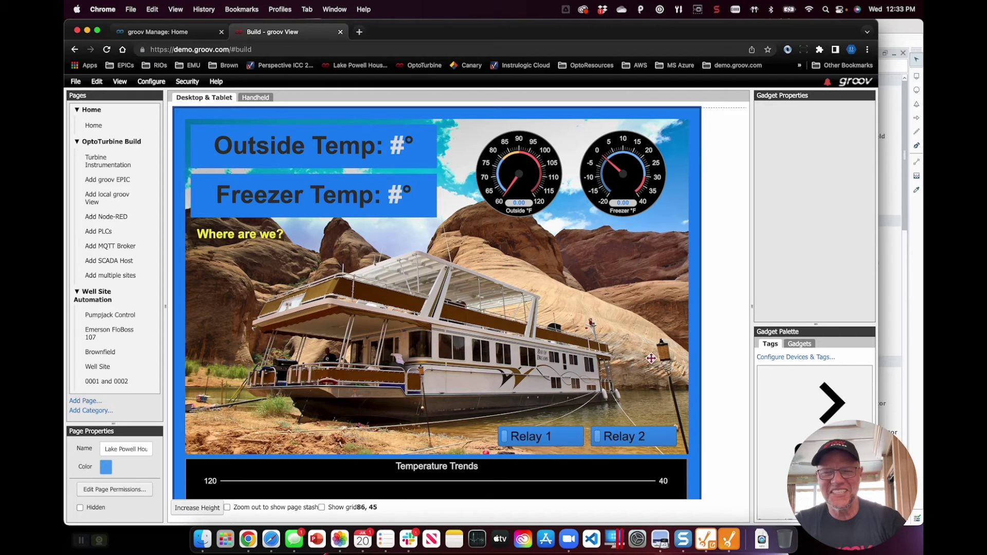
click(788, 360)
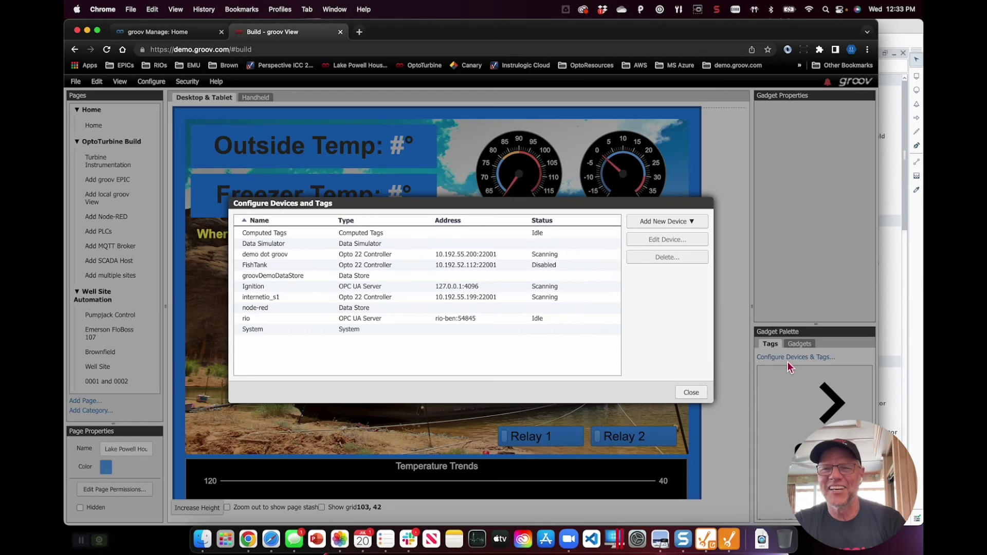
click(331, 288)
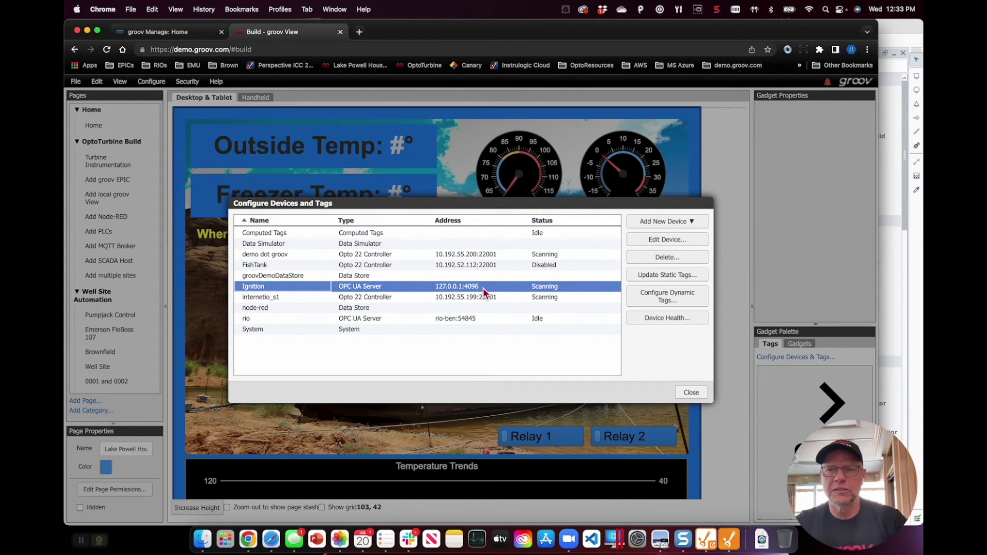
click(692, 393)
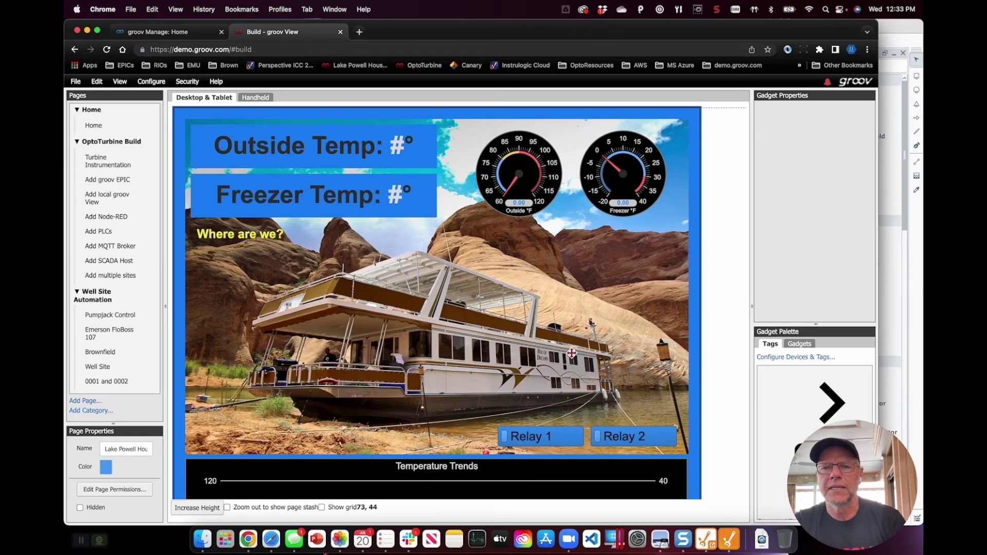
click(259, 98)
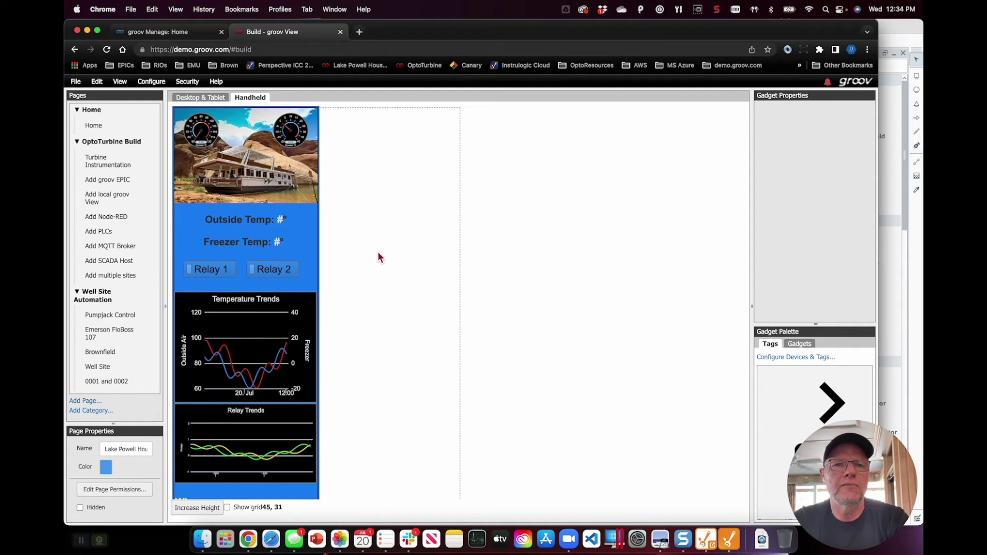
click(203, 99)
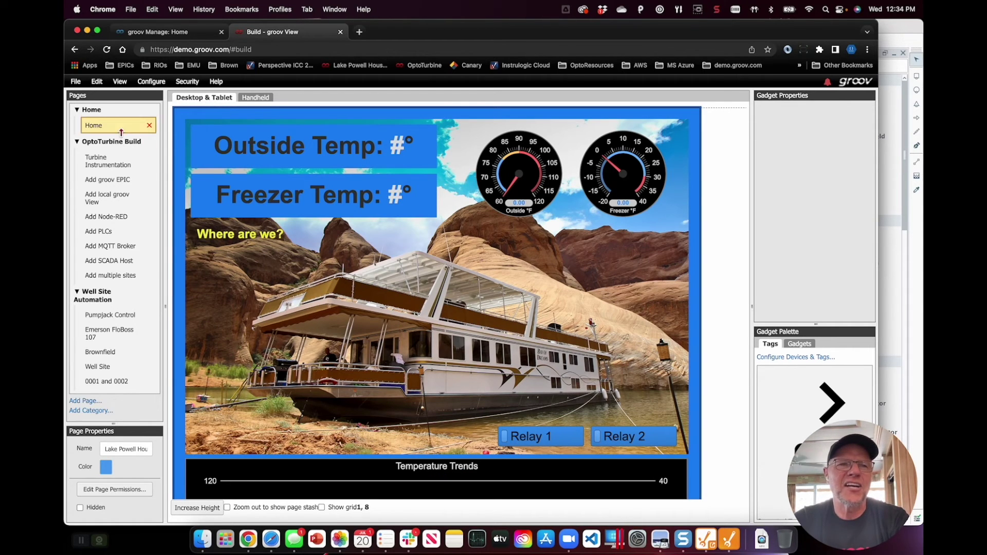
click(75, 81)
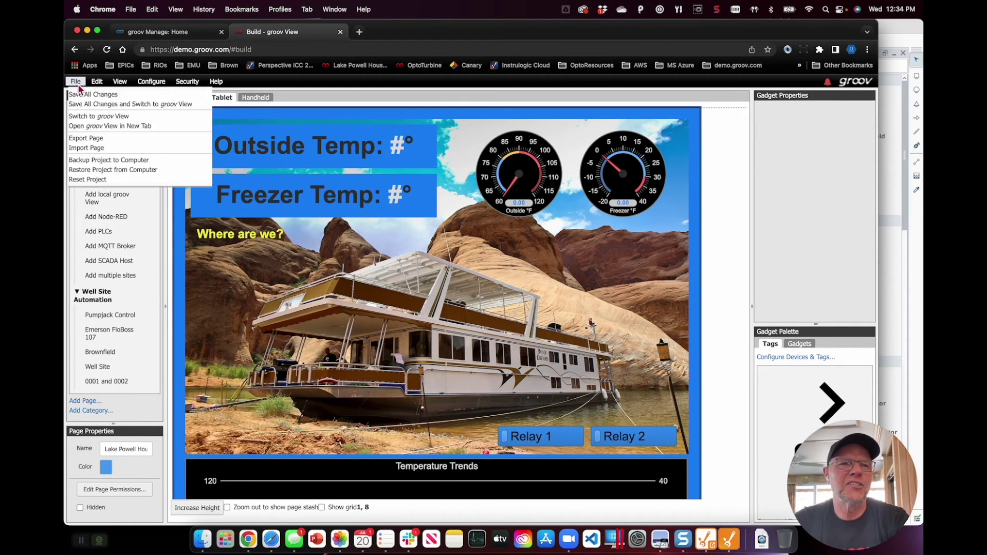
click(90, 116)
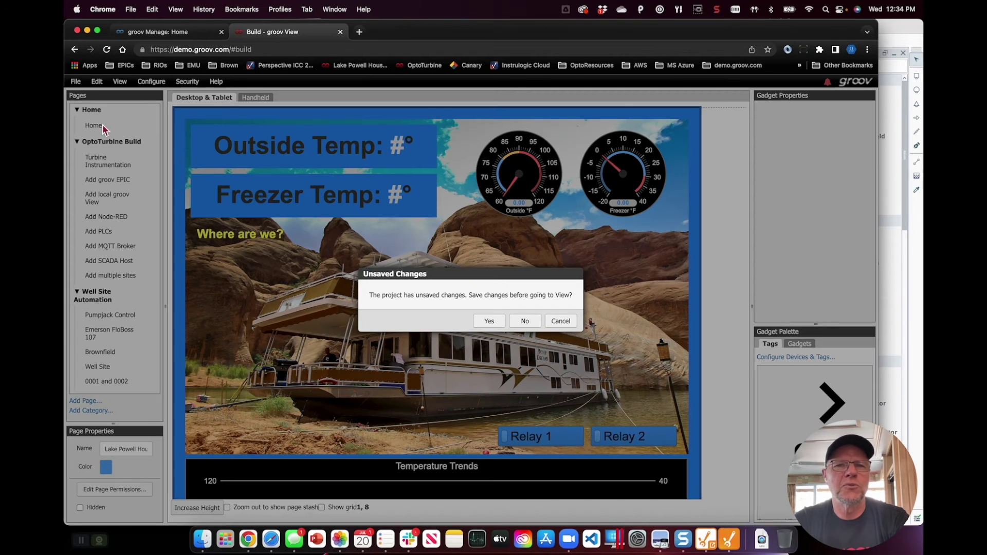
click(520, 324)
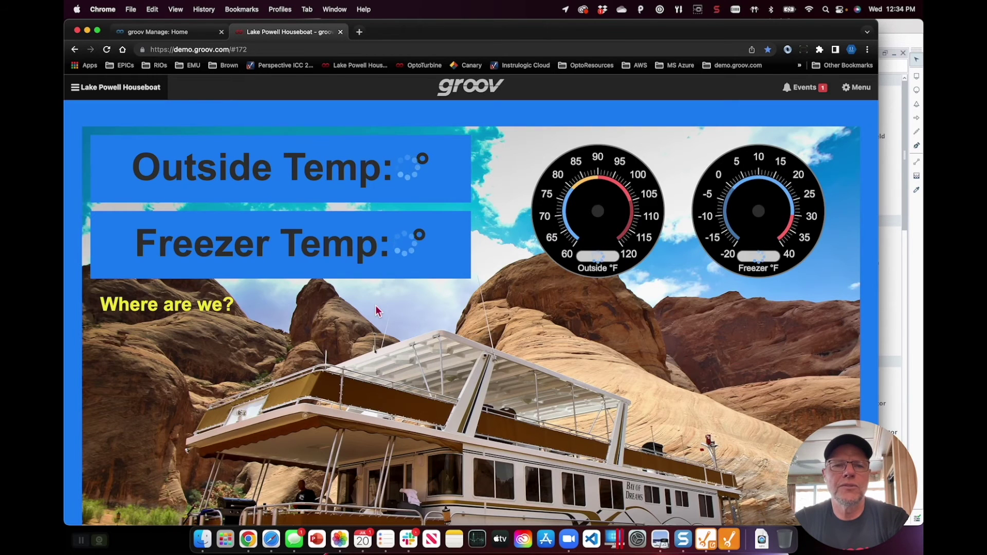
Step: Scroll down to the Temperature Trends chart plotting outside-air and freezer temperature history
scroll(376, 306, down, 10)
scroll(375, 305, down, 5)
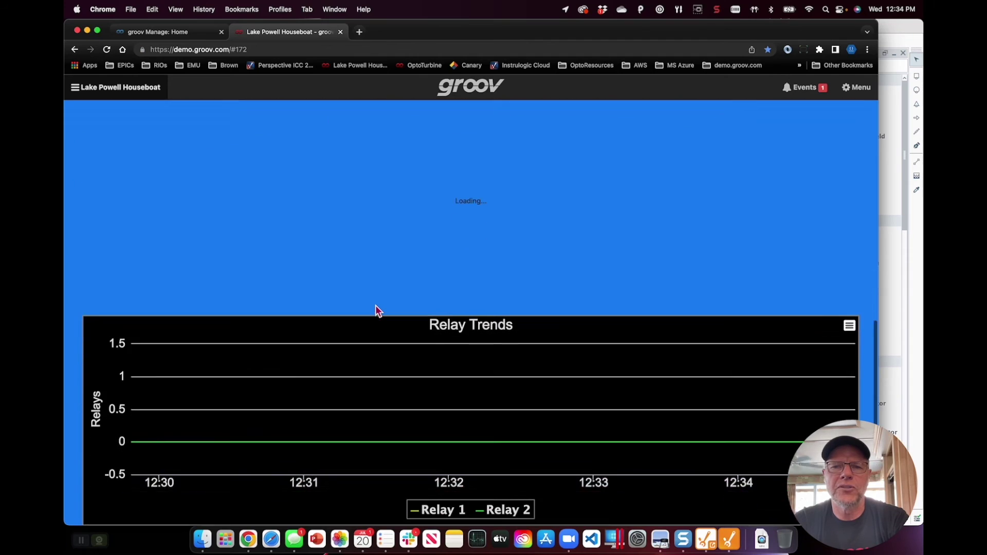
scroll(375, 306, up, 10)
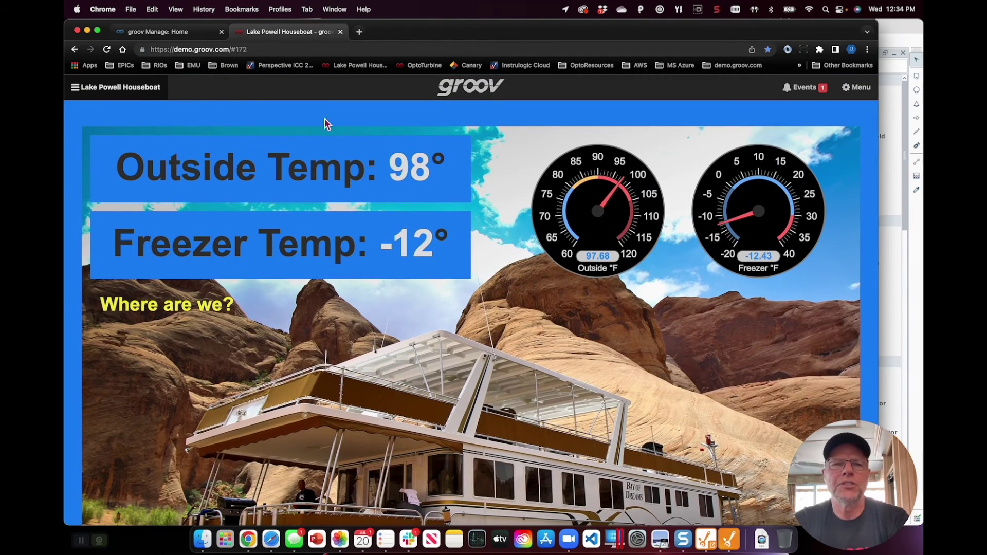
scroll(317, 200, down, 15)
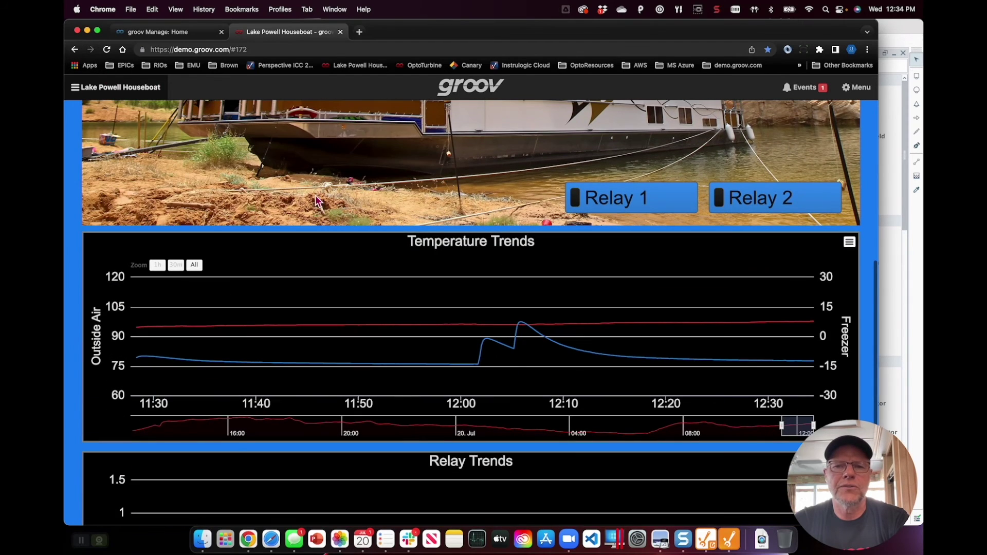